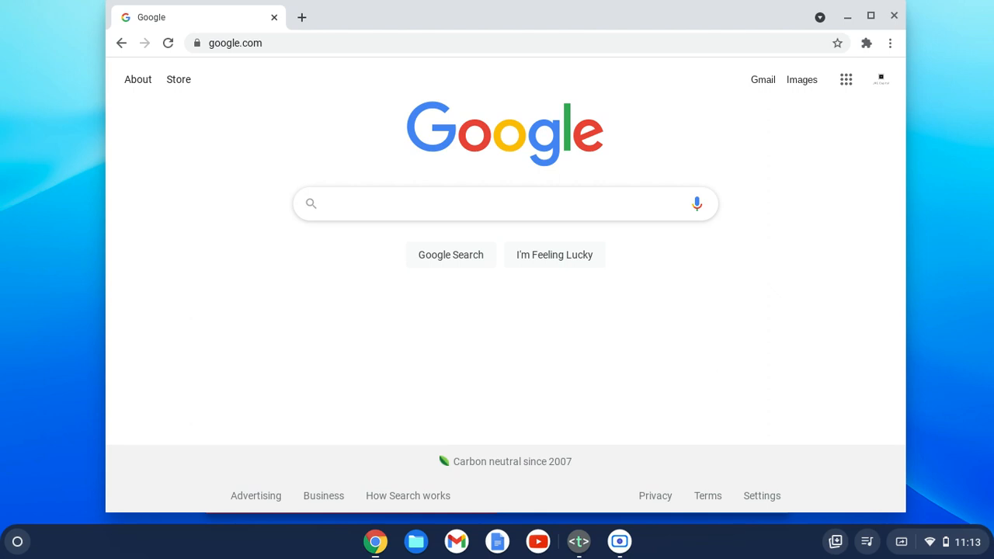
- Click into the Google search box to start a new search
left_click(407, 204)
- Search Google for irs.gov and open the official IRS website from the results
type("irs.gov")
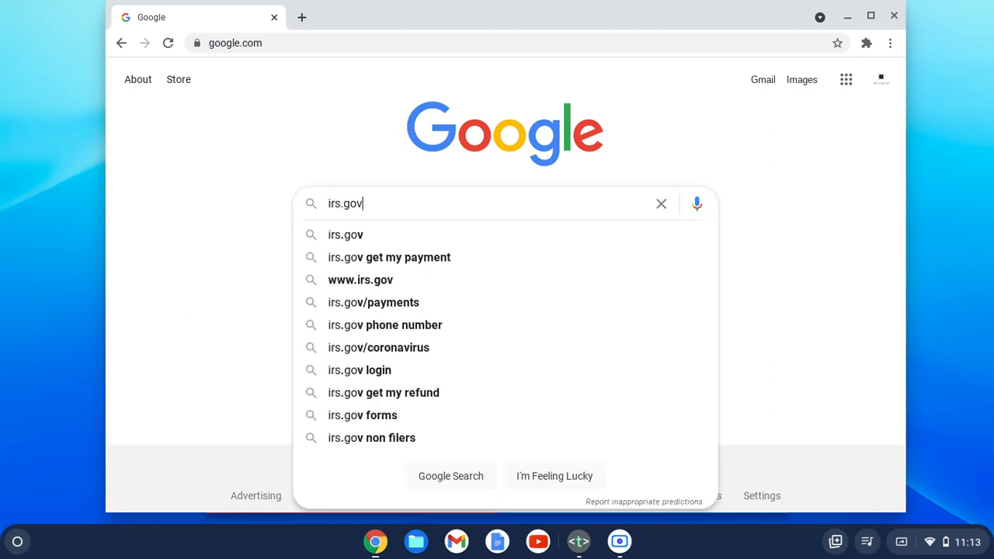
key("Return")
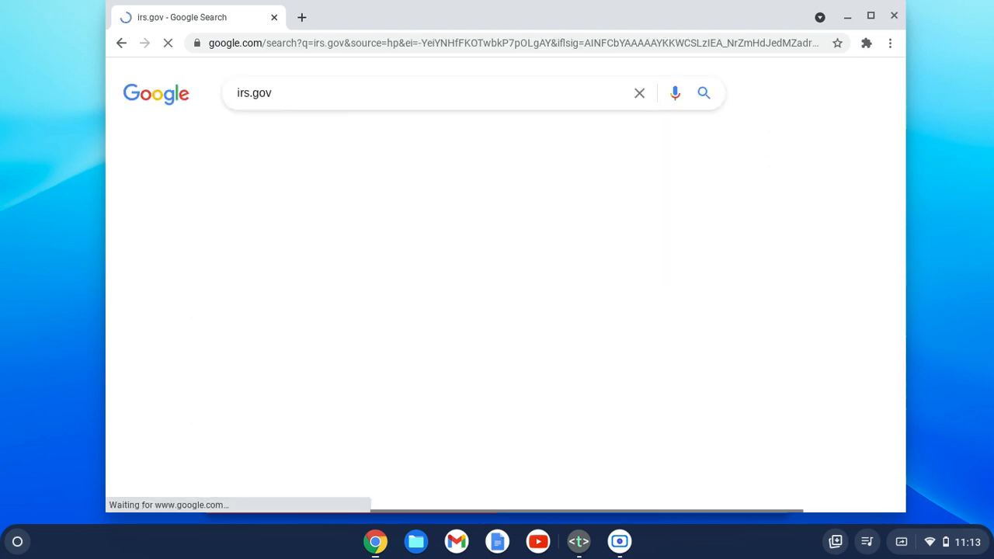
scroll(392, 307, "down", 5)
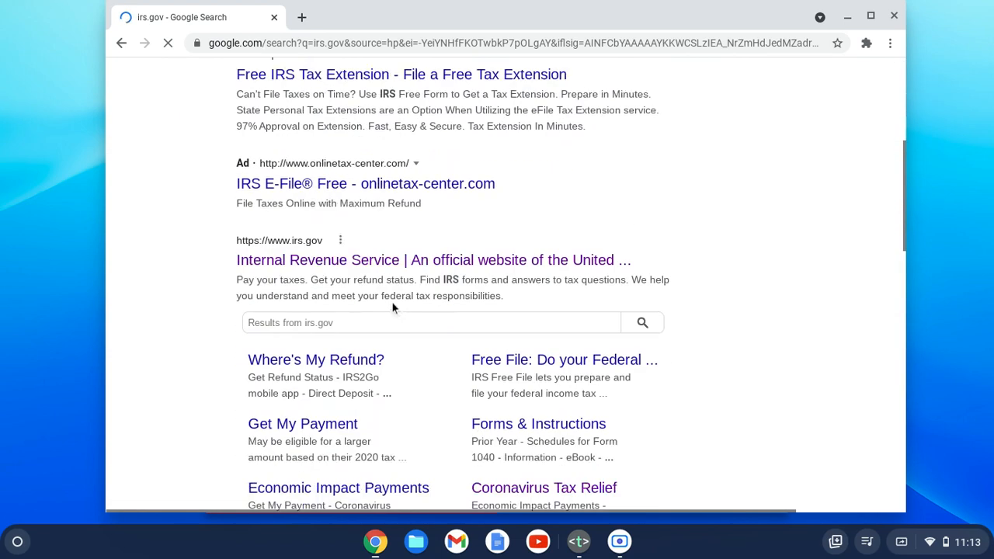
left_click(350, 261)
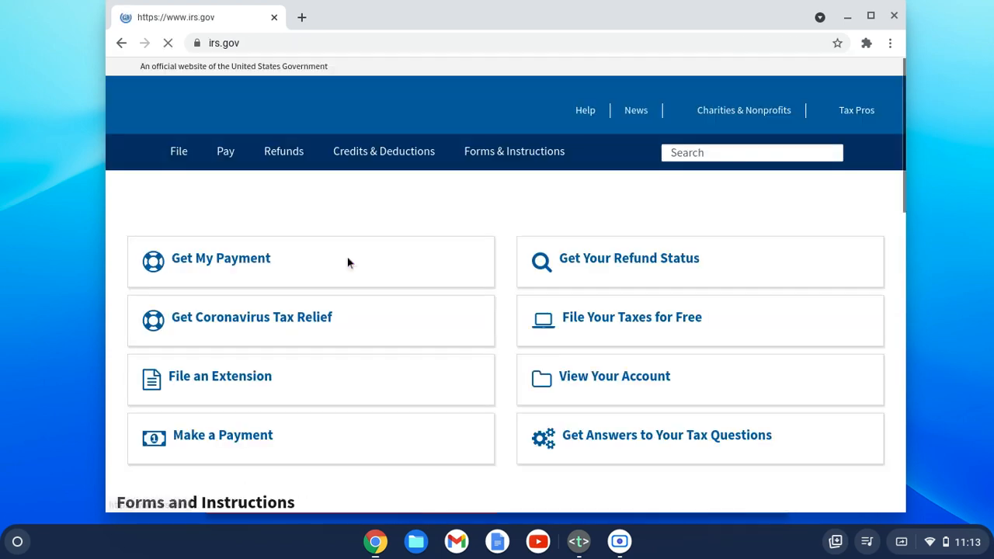
left_click(206, 44)
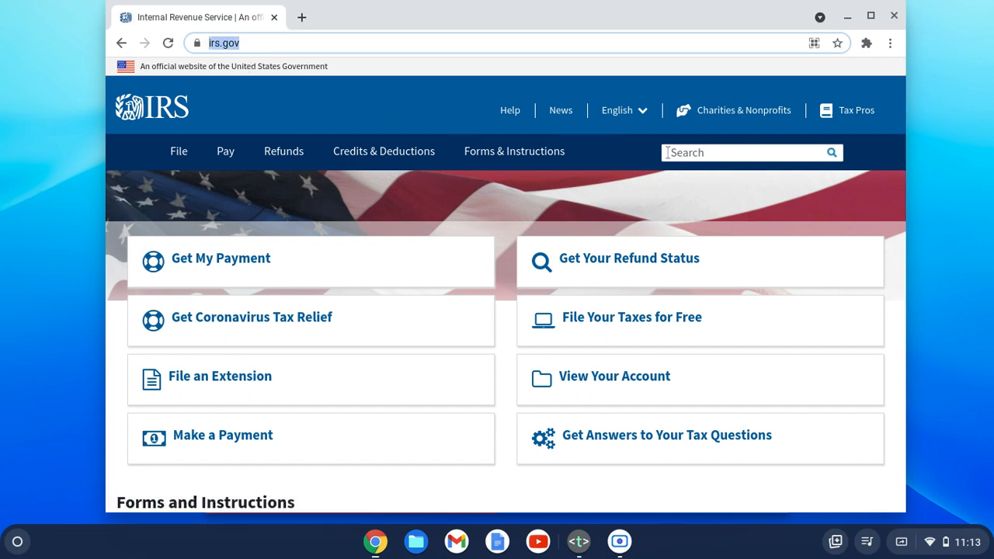
- Search the IRS site for 'ein' and open the Apply for an EIN Online page
left_click(667, 153)
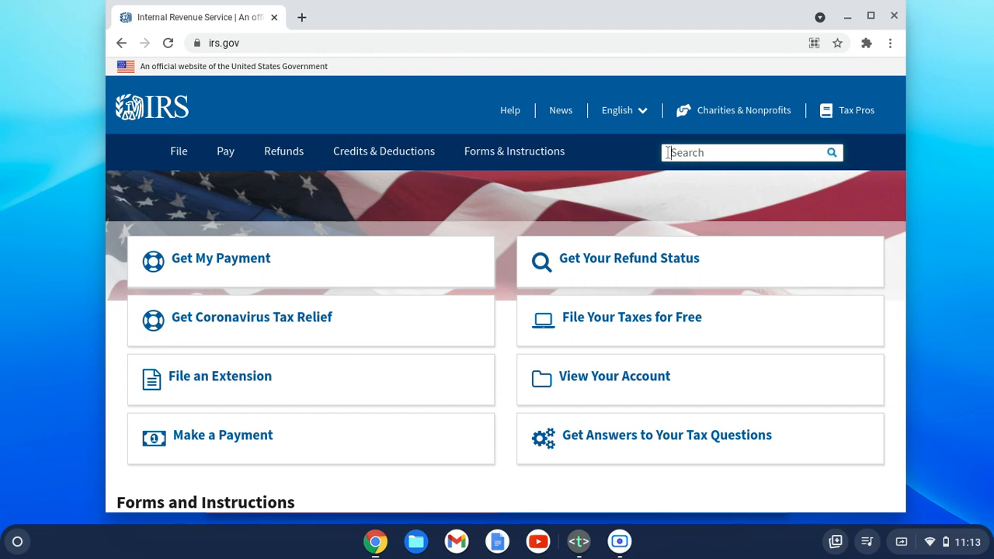
type("ein")
key("Return")
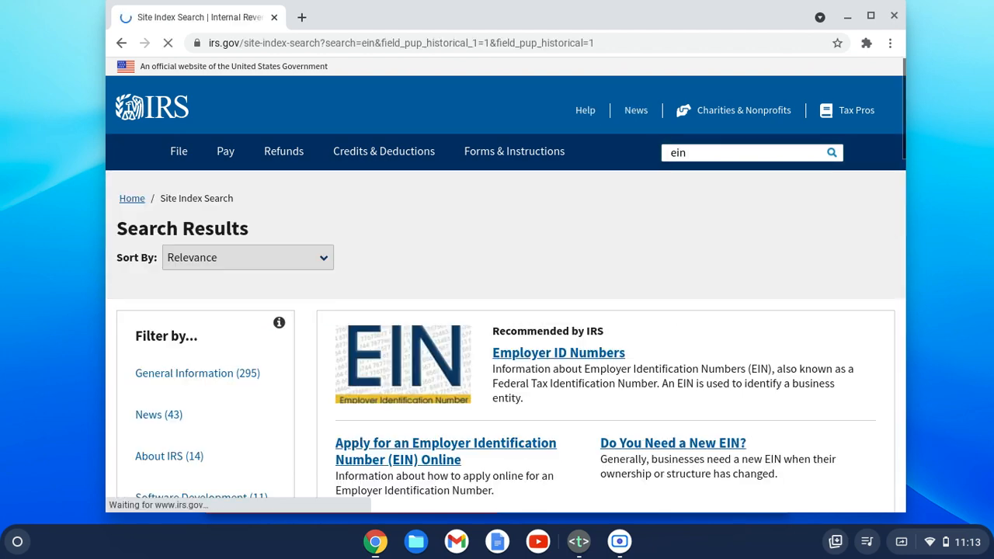
scroll(667, 156, "down", 3)
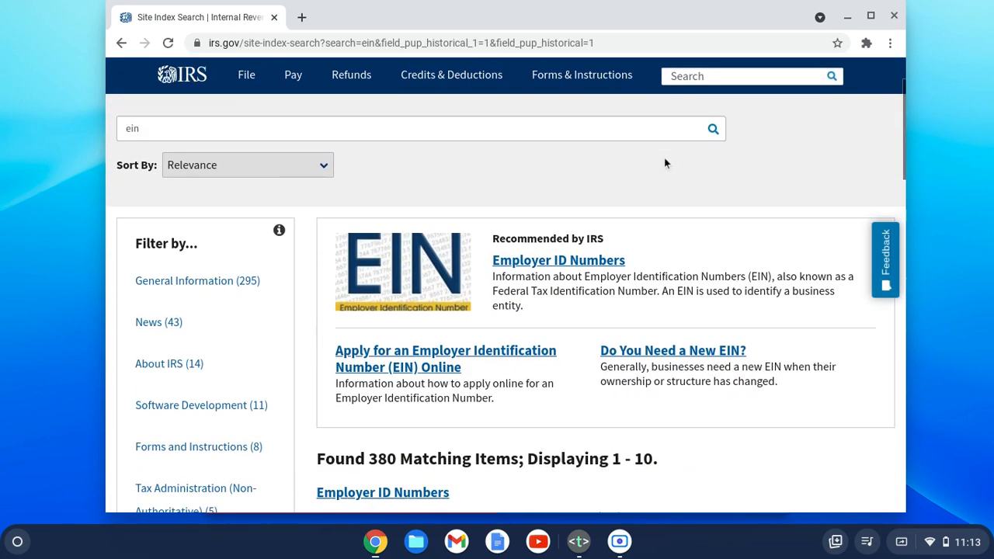
scroll(664, 163, "down", 1)
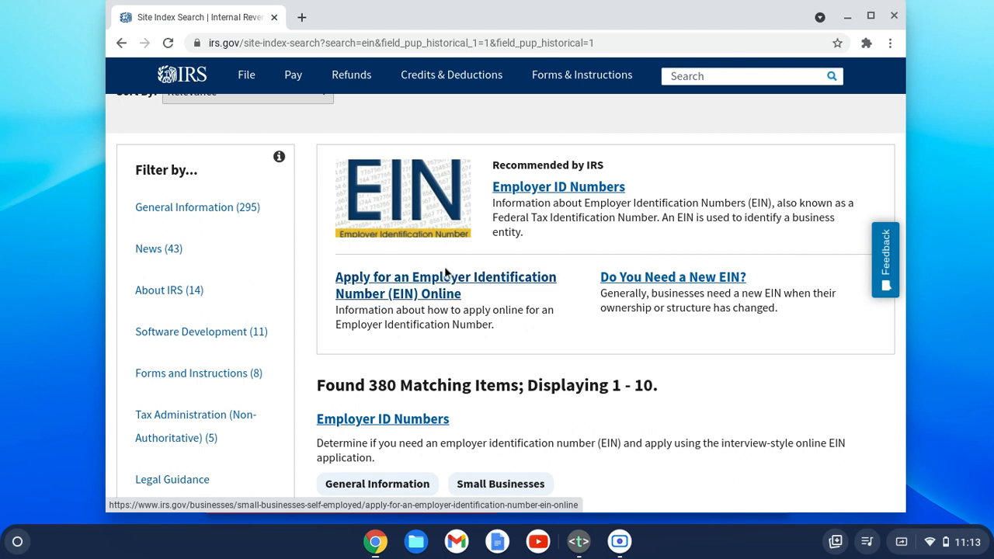
left_click(432, 297)
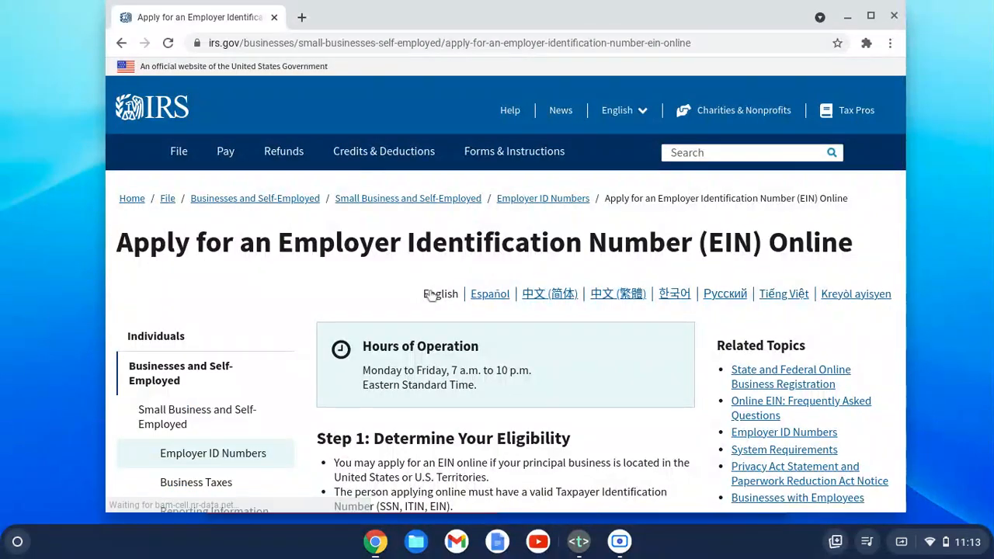
- Review the application steps on the page, then launch the online EIN application
scroll(432, 296, "down", 5)
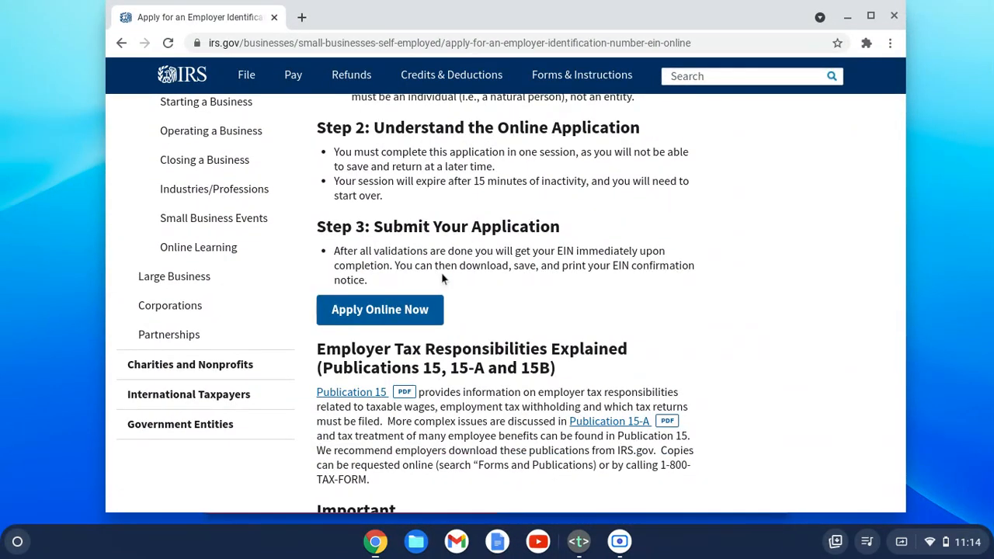
scroll(352, 185, "up", 3)
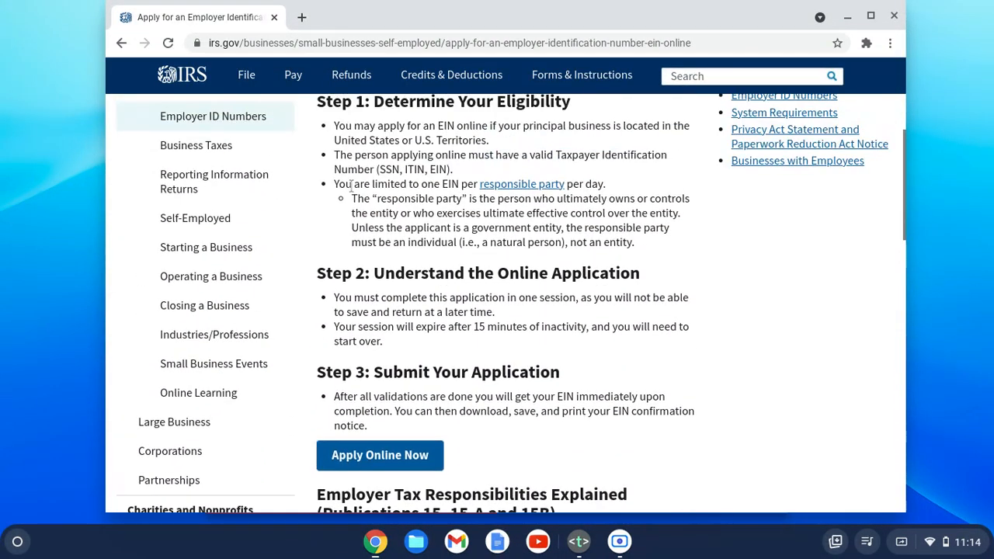
left_click_drag(332, 121, 435, 147)
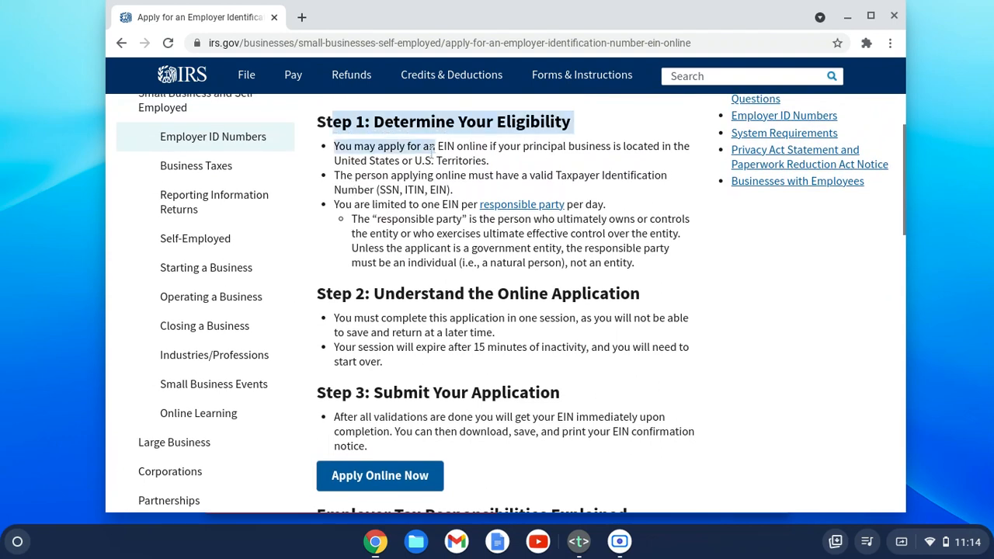
left_click_drag(374, 294, 531, 296)
left_click_drag(374, 393, 512, 399)
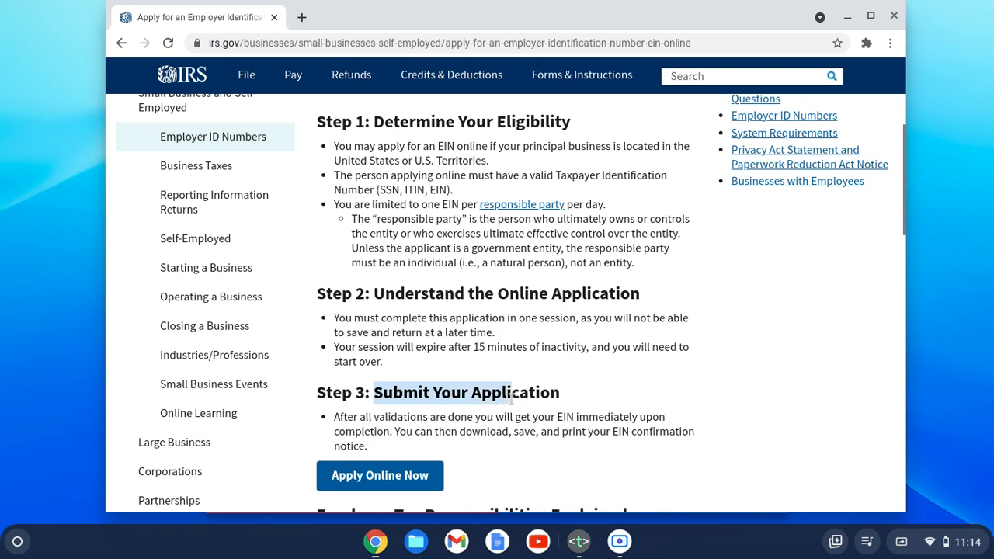
scroll(424, 418, "down", 2)
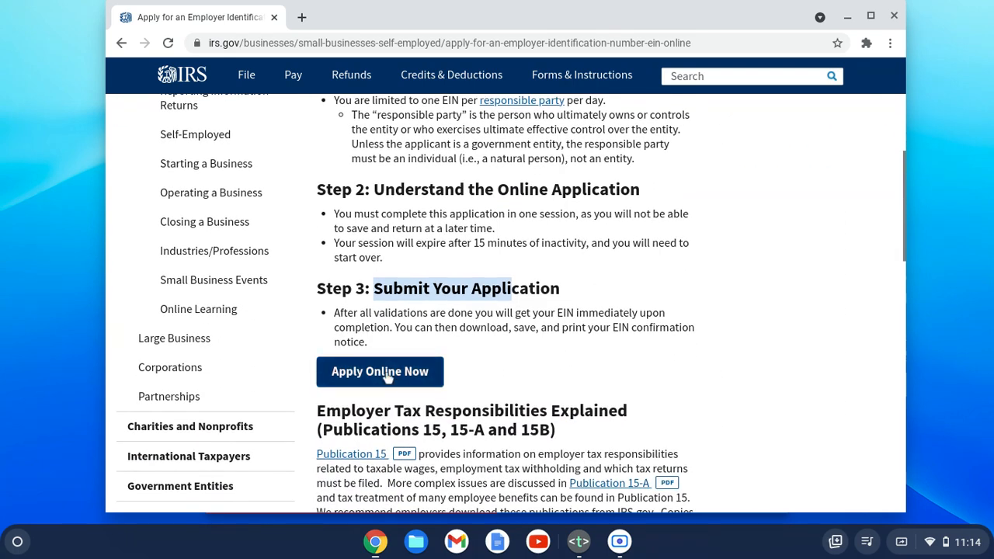
left_click(387, 376)
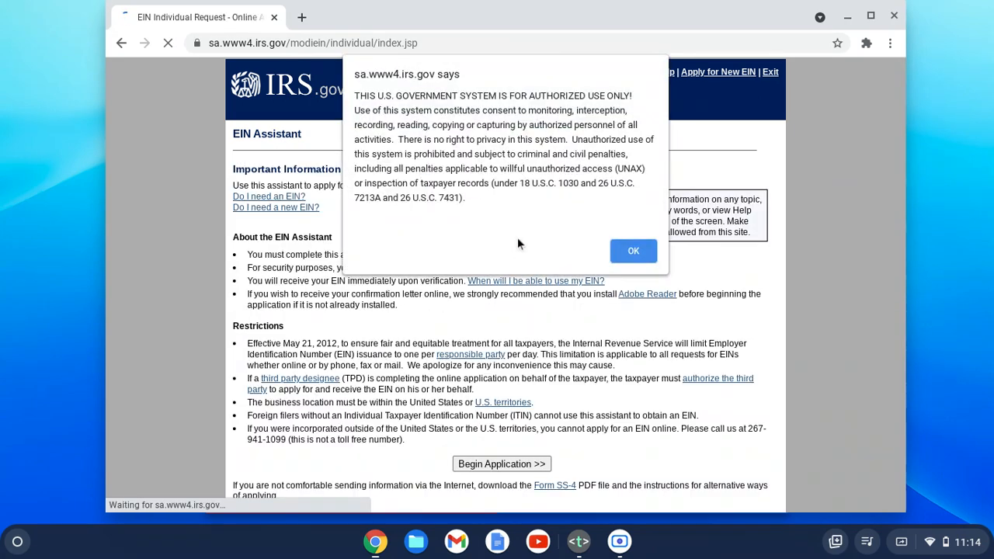
- Accept the authorized-use warning, read the EIN Assistant introduction, and begin the application
left_click(632, 257)
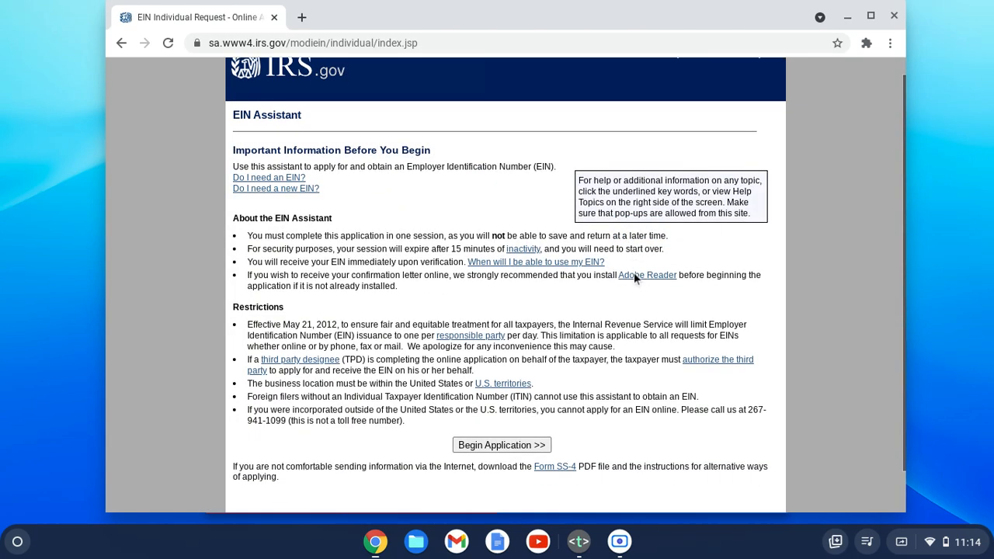
scroll(632, 268, "down", 1)
scroll(634, 273, "up", 1)
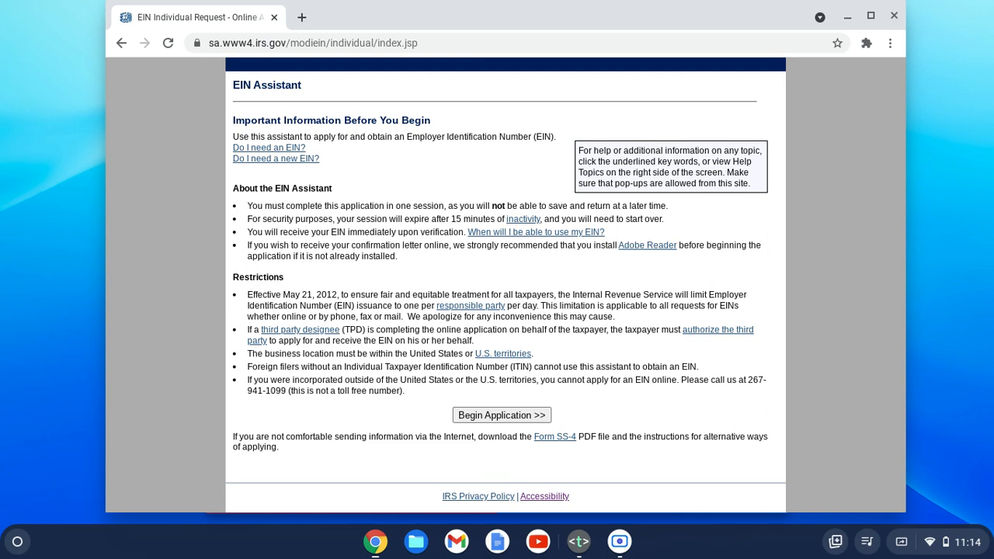
scroll(632, 285, "up", 1)
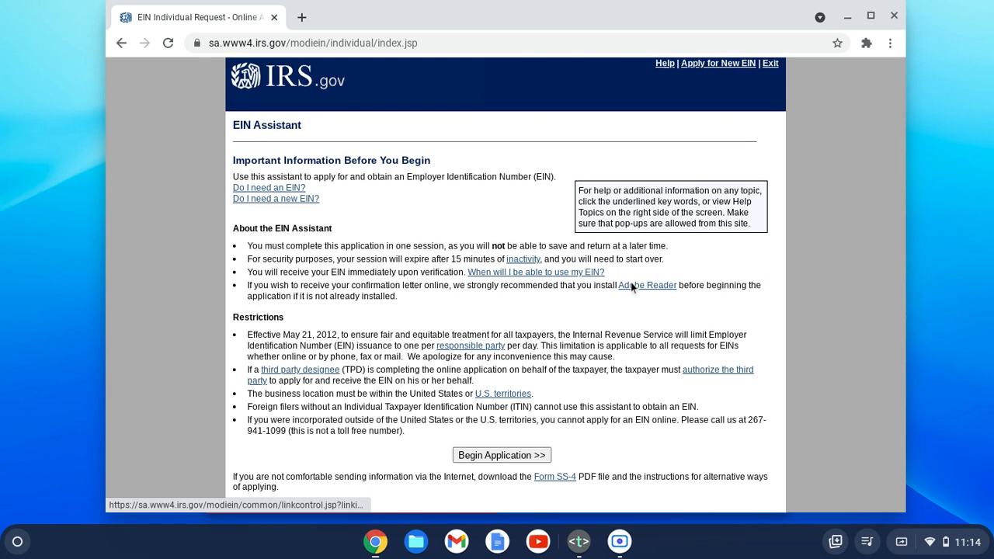
scroll(544, 256, "up", 1)
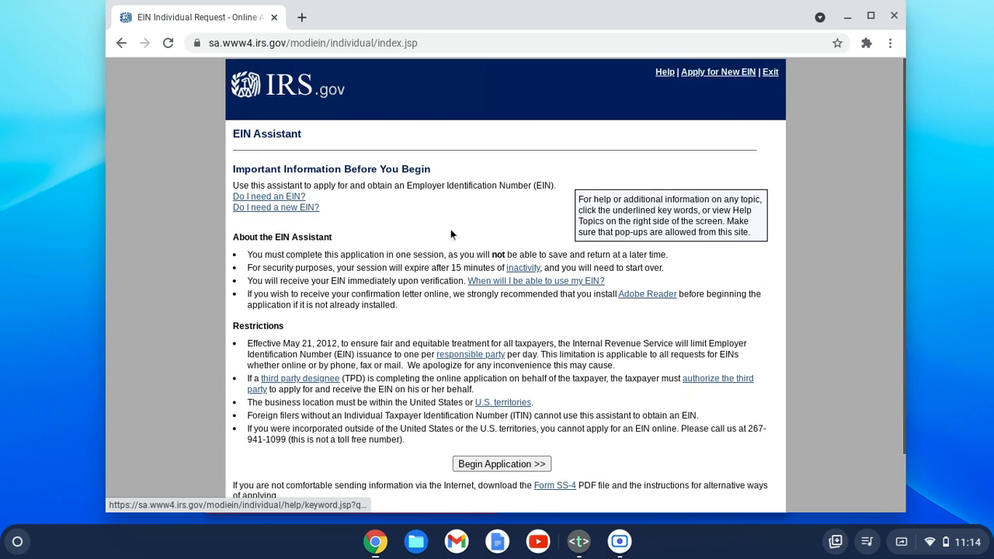
left_click(502, 464)
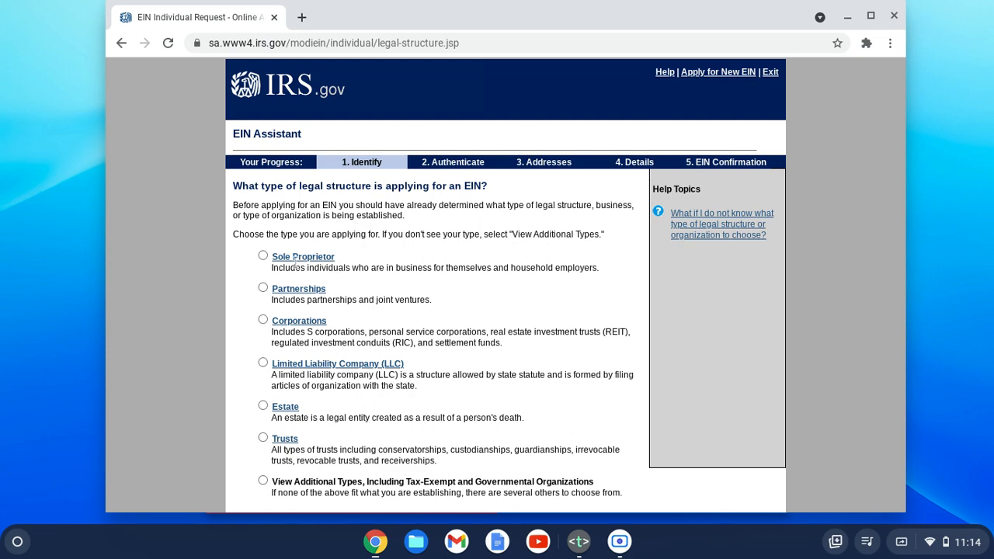
- Compare the Partnership, Corporation, LLC and Estate options, then continue with Sole Proprietor
left_click(263, 257)
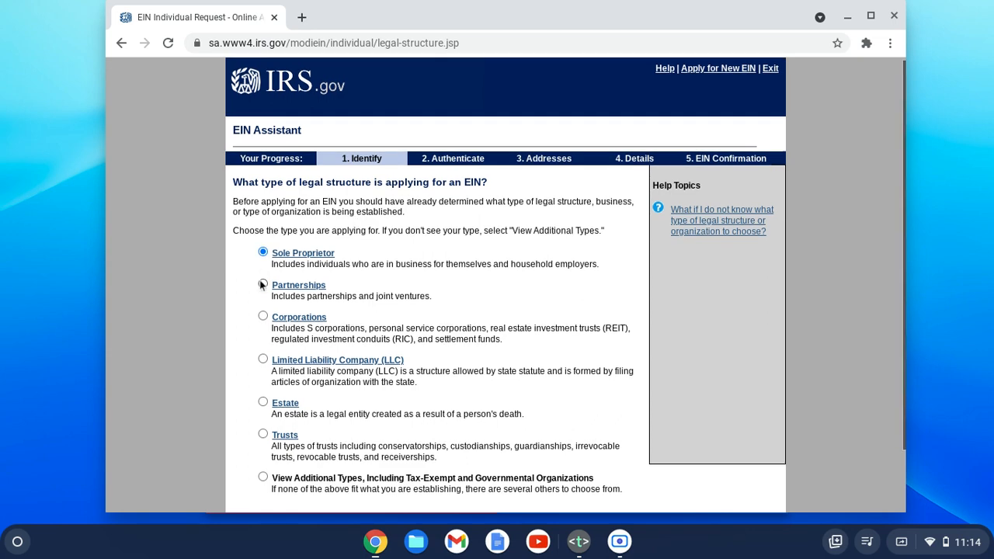
scroll(261, 264, "down", 1)
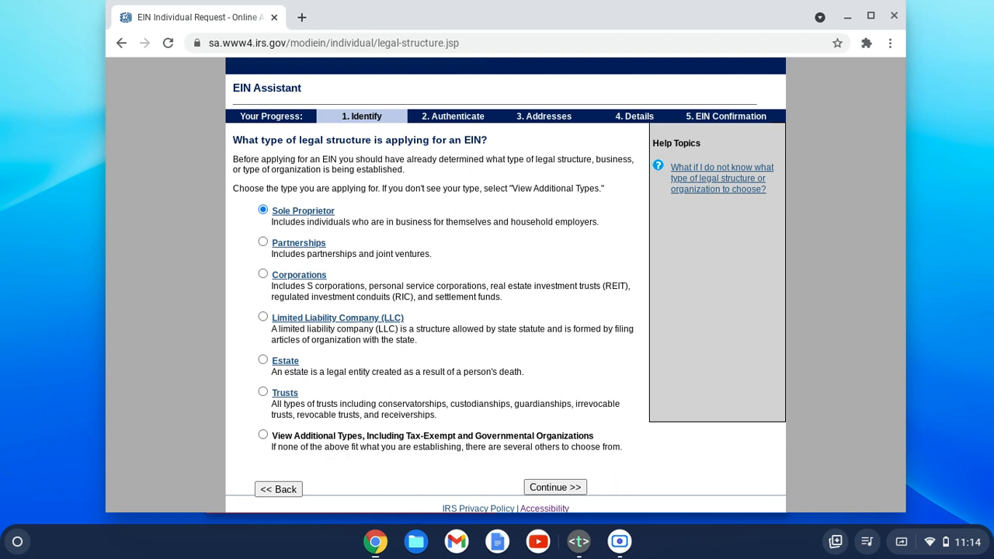
left_click(262, 242)
left_click(263, 274)
left_click(263, 318)
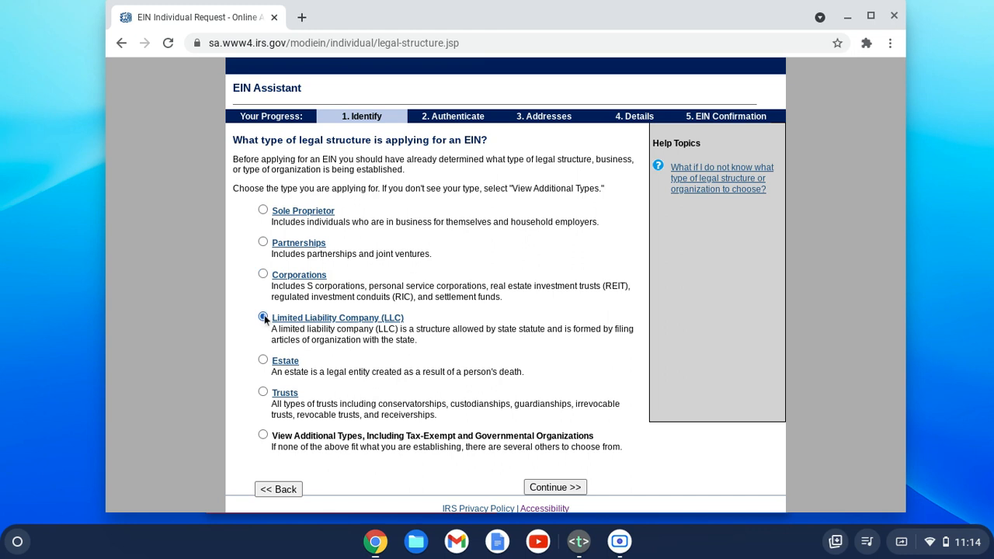
left_click(263, 360)
left_click(264, 209)
scroll(549, 409, "down", 1)
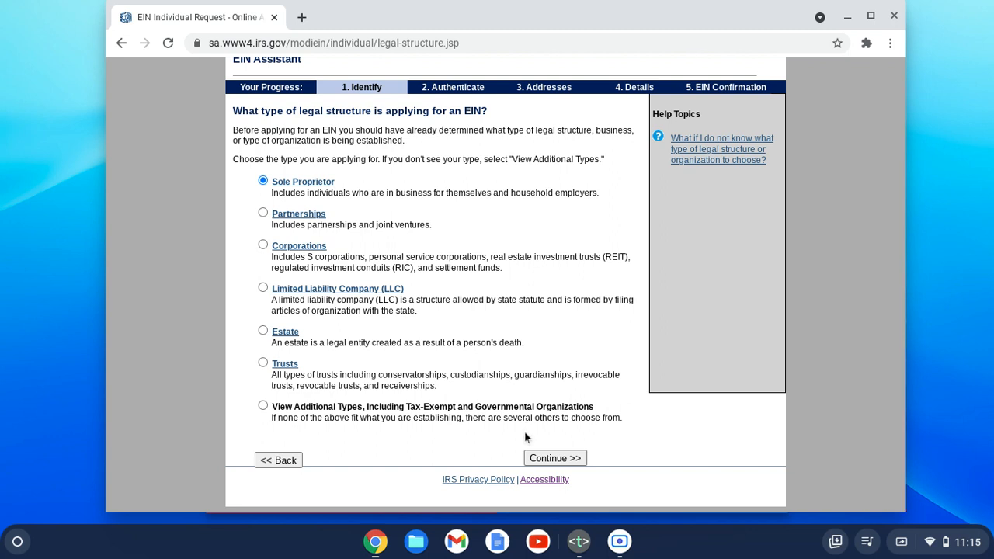
left_click(554, 459)
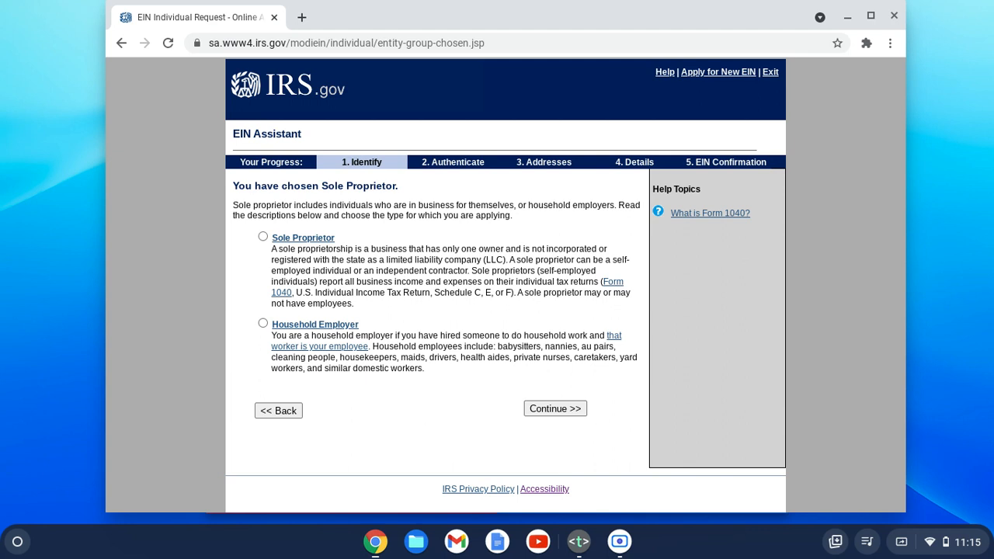
- Confirm the Sole Proprietor subtype and give 'Started a new business' as the reason for applying
left_click(263, 237)
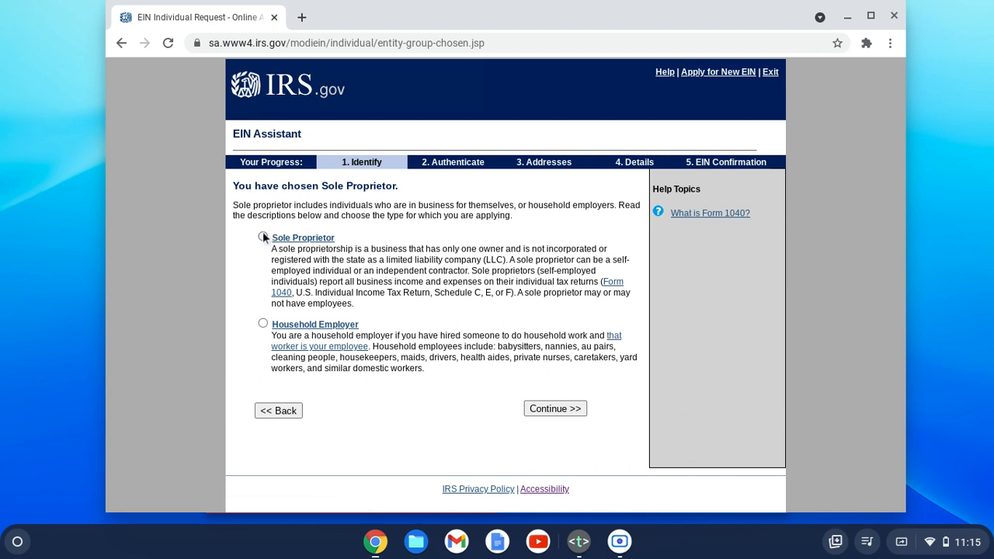
left_click(552, 409)
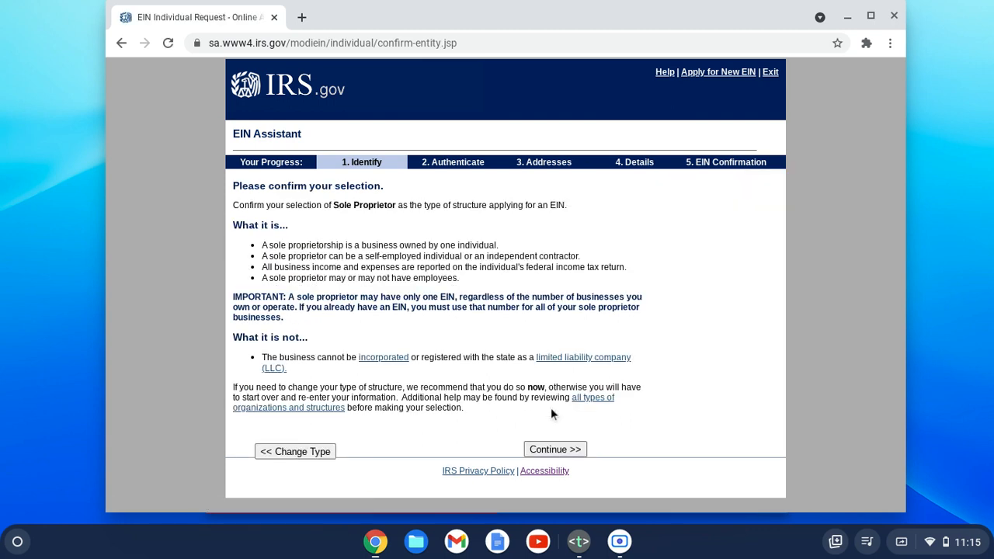
left_click(570, 452)
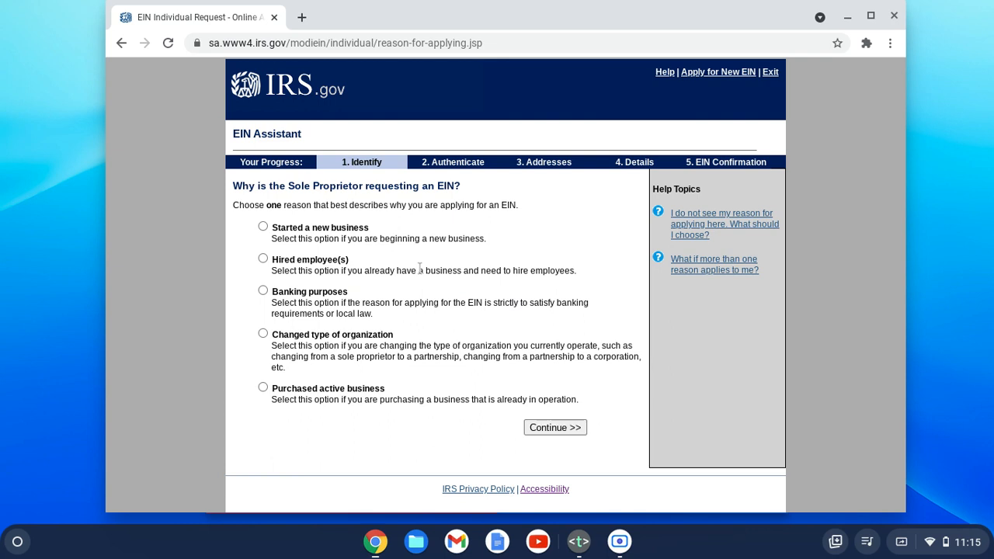
left_click(264, 226)
left_click(577, 429)
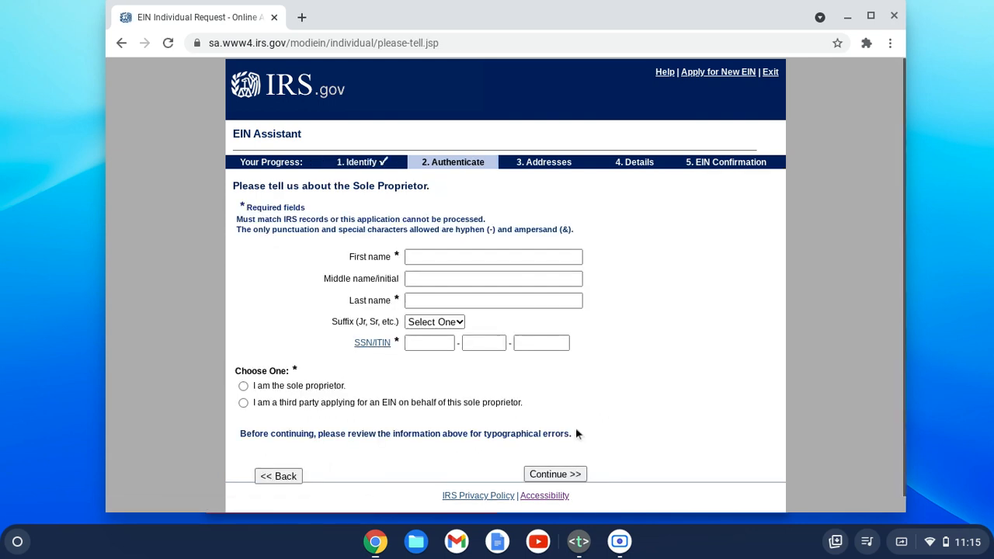
- Enter the sole proprietor's first and last name in the name fields
scroll(455, 315, "down", 1)
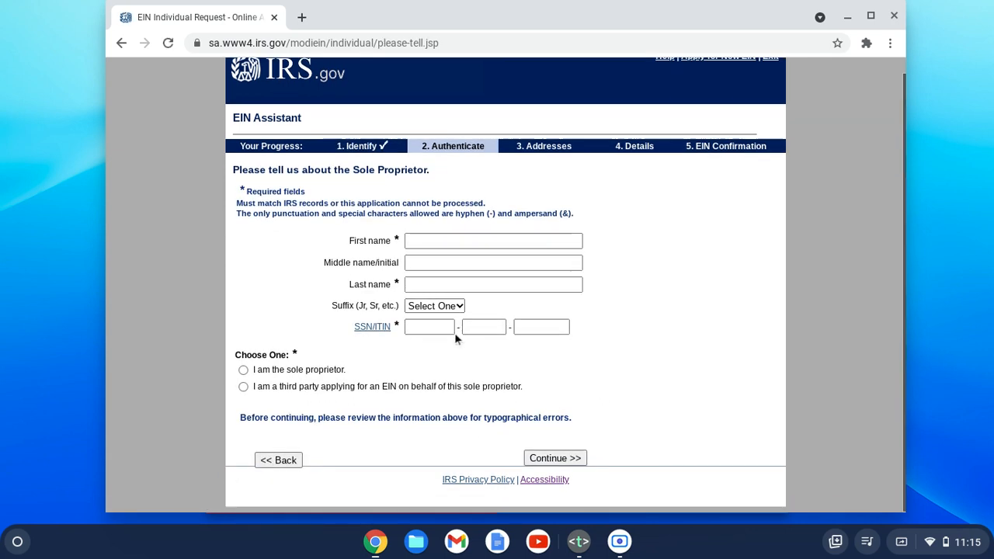
left_click(441, 243)
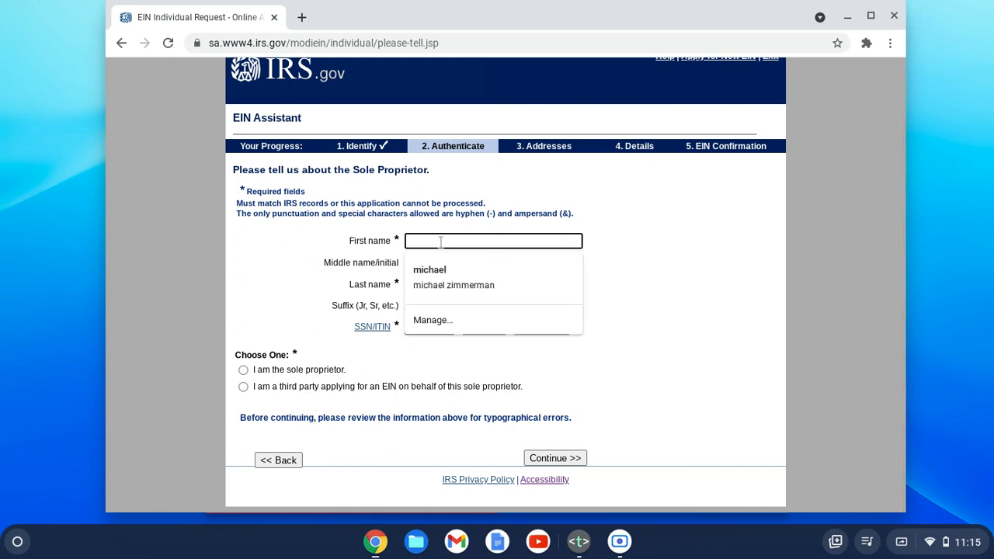
type("jeremiah")
key("Tab")
key("Tab")
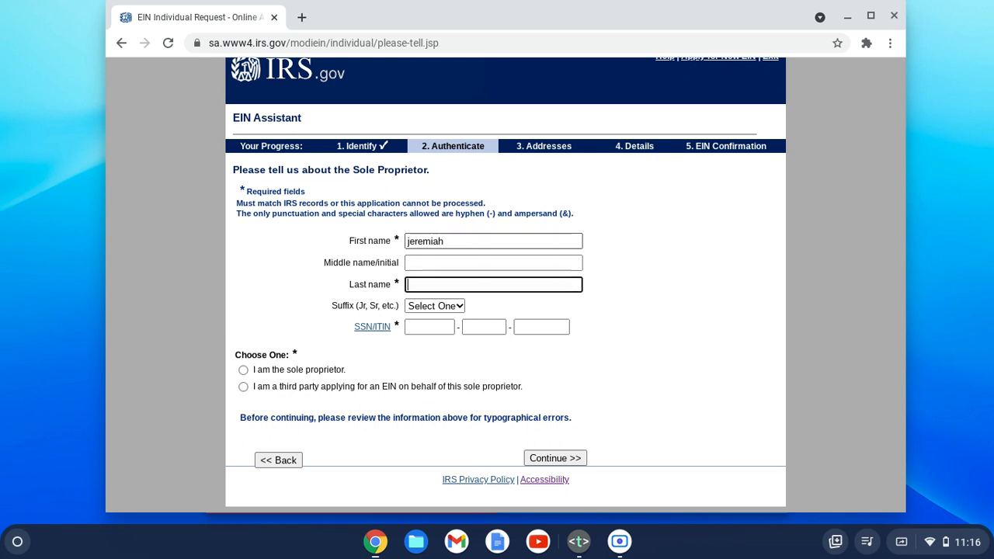
type("goodman")
- Leave the name suffix blank and select 'I am the sole proprietor.'
left_click(446, 243)
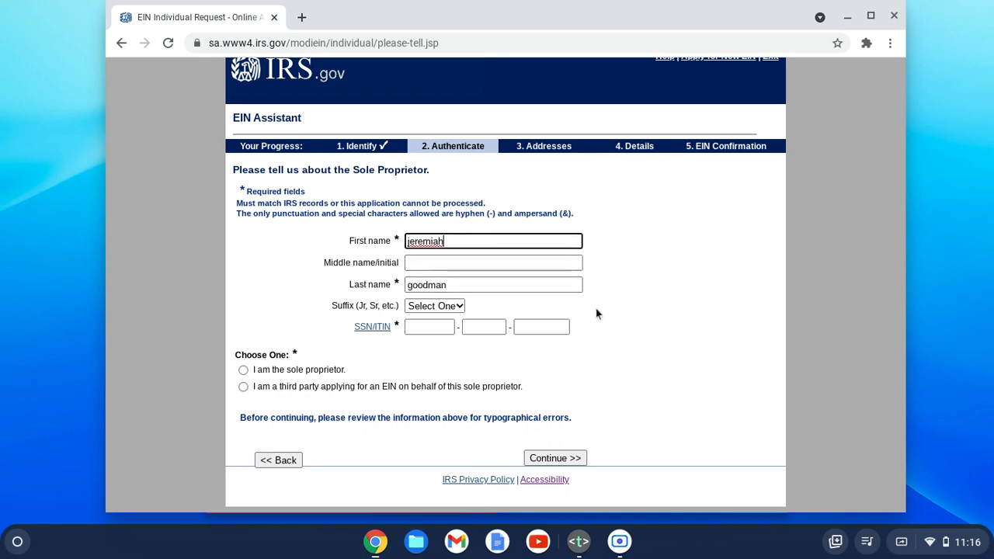
left_click(604, 303)
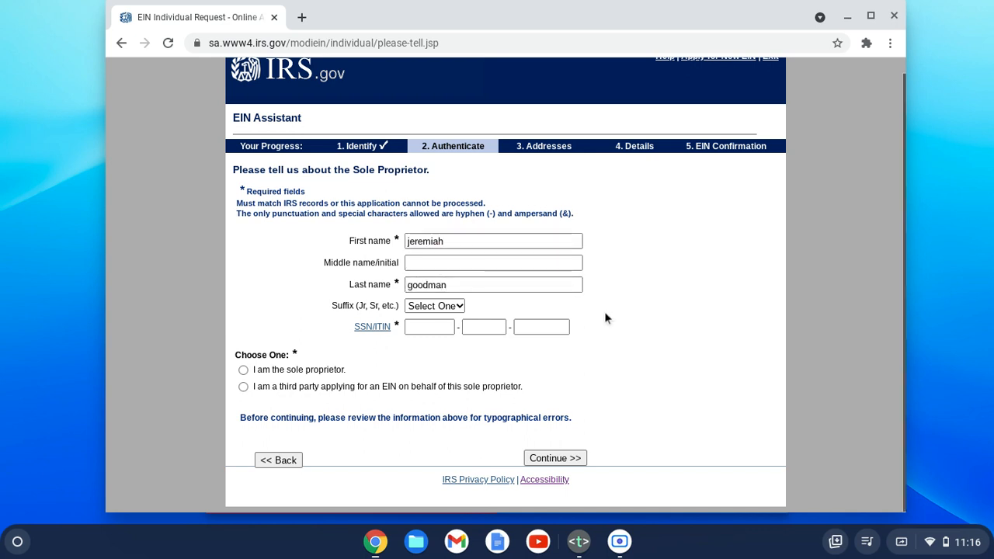
left_click(457, 304)
left_click(555, 314)
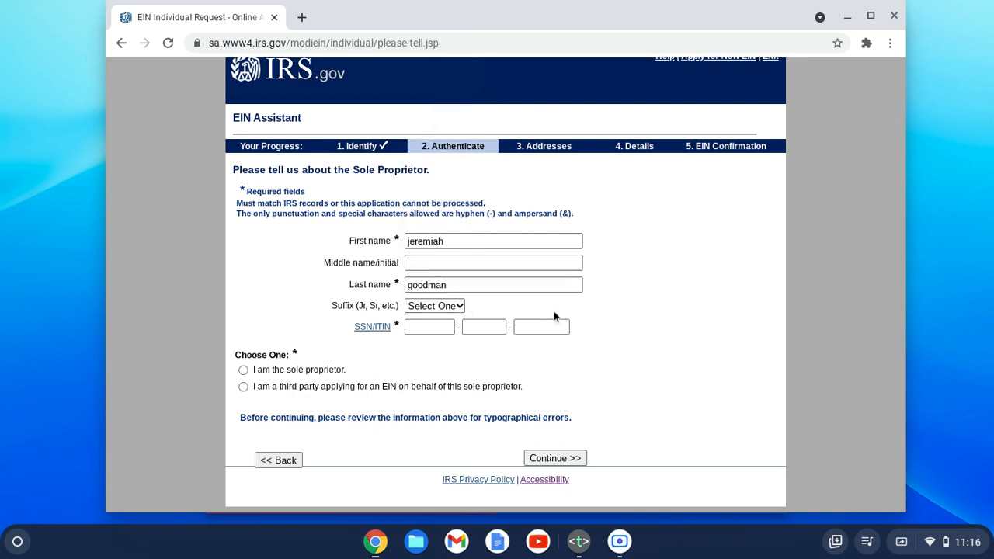
left_click(434, 328)
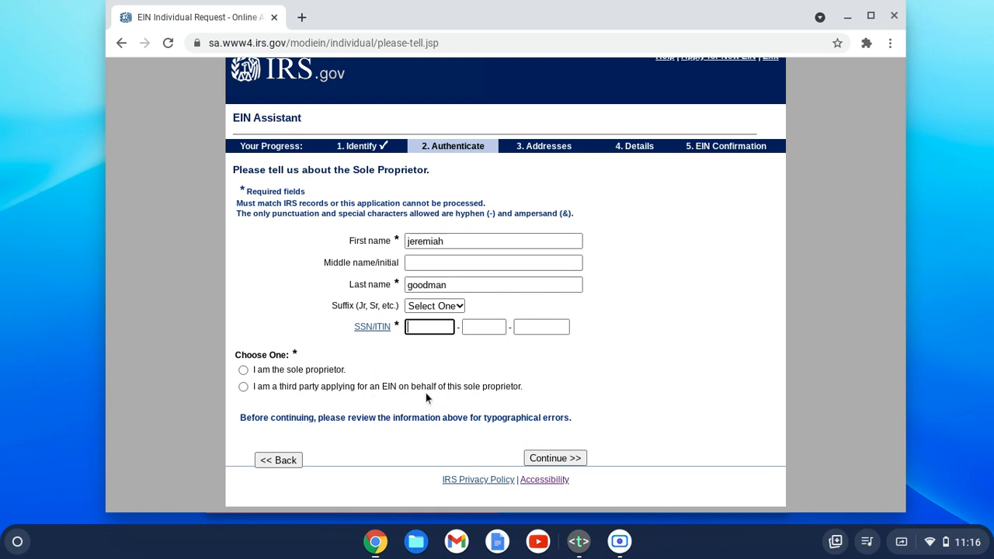
left_click(243, 370)
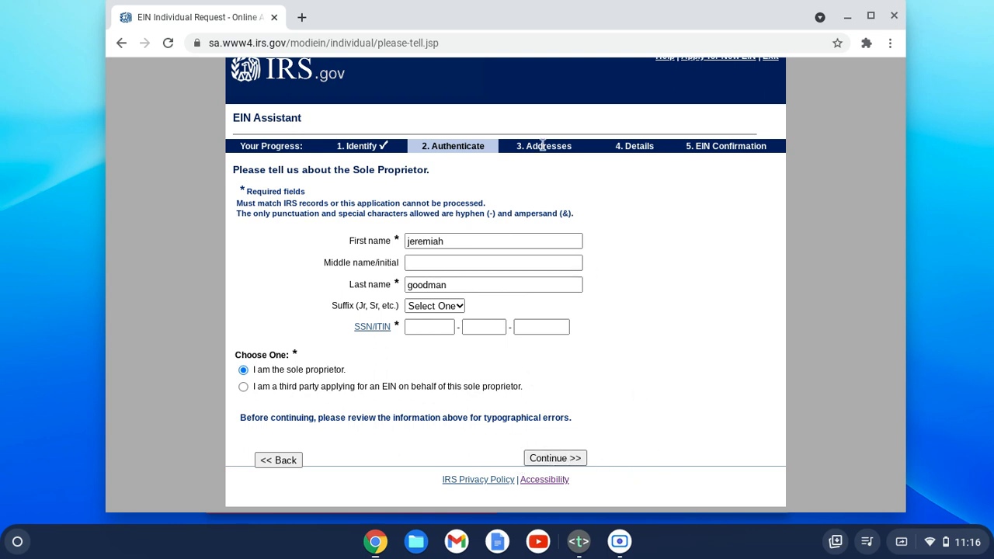
left_click_drag(541, 143, 573, 166)
left_click(575, 166)
left_click_drag(737, 146, 738, 192)
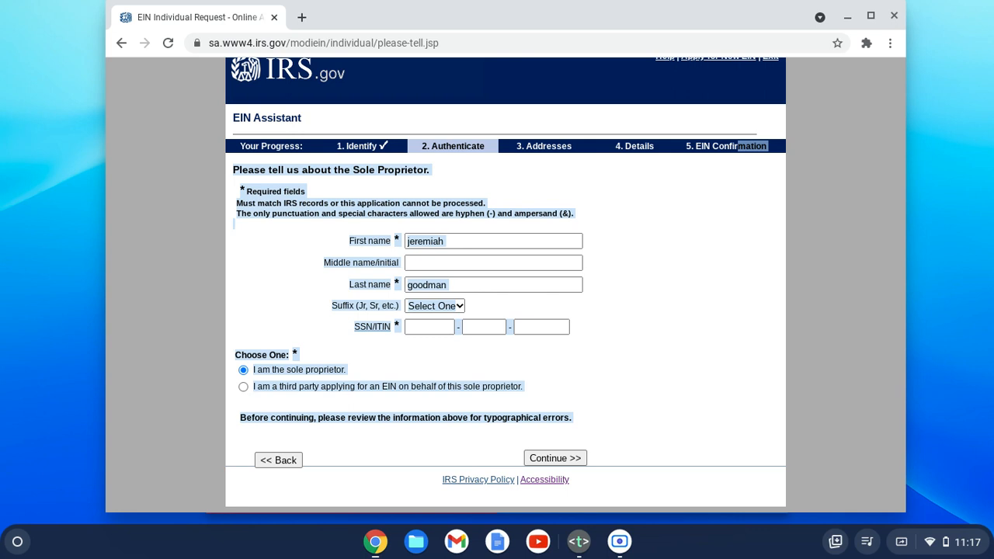
left_click(739, 196)
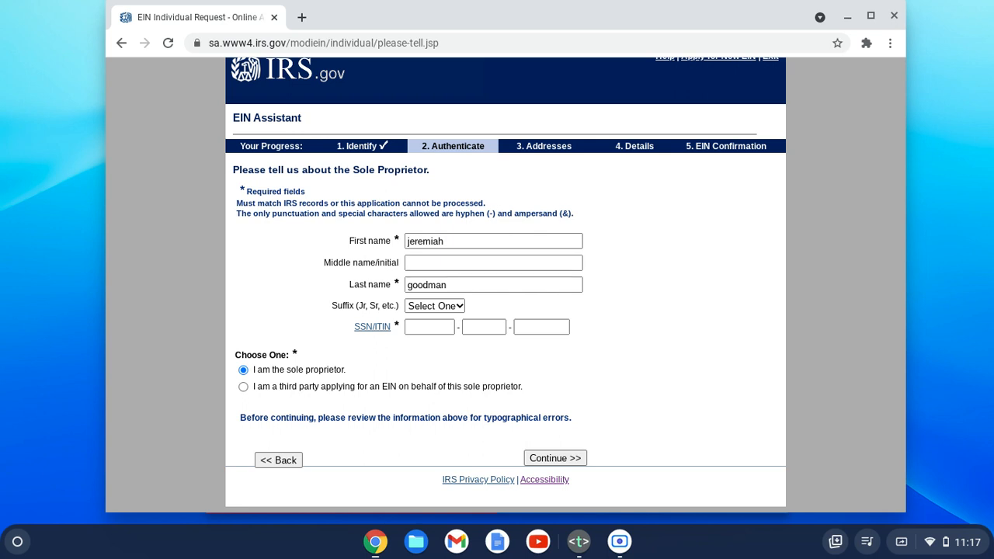
scroll(728, 184, "up", 1)
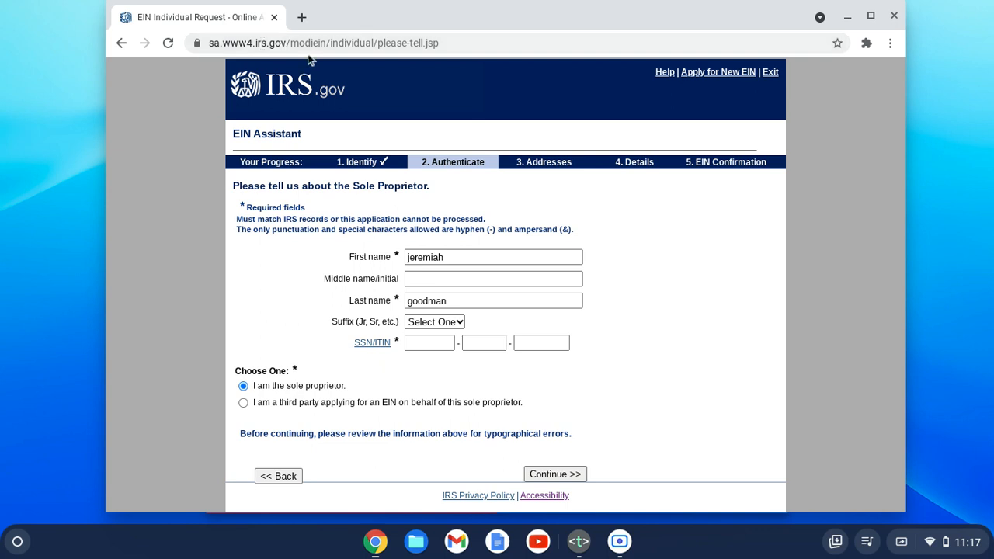
scroll(529, 202, "down", 1)
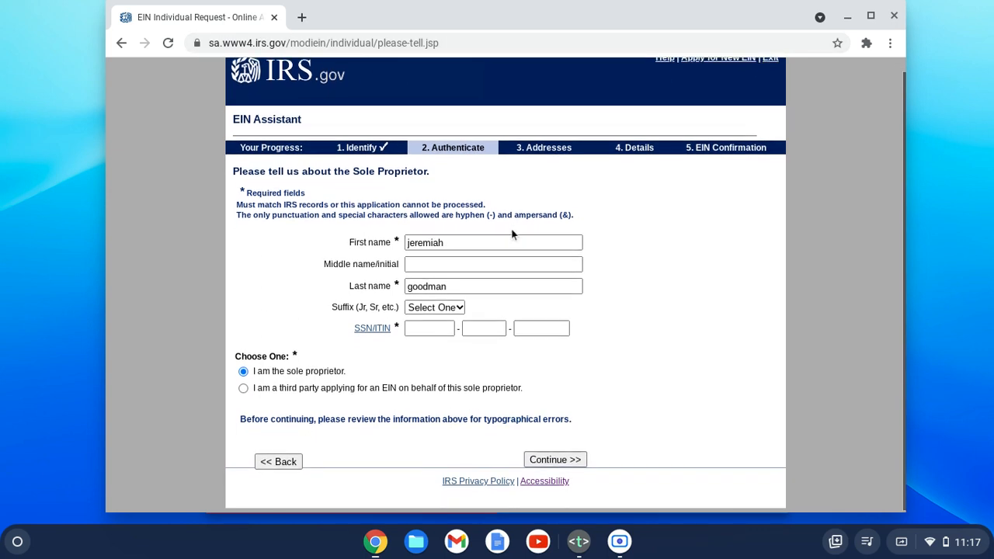
scroll(513, 233, "up", 1)
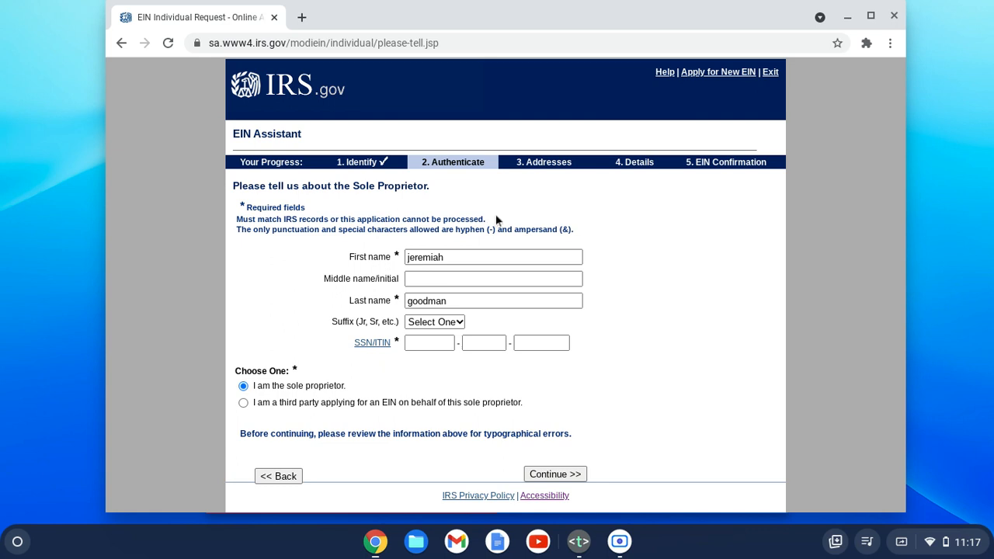
left_click(621, 542)
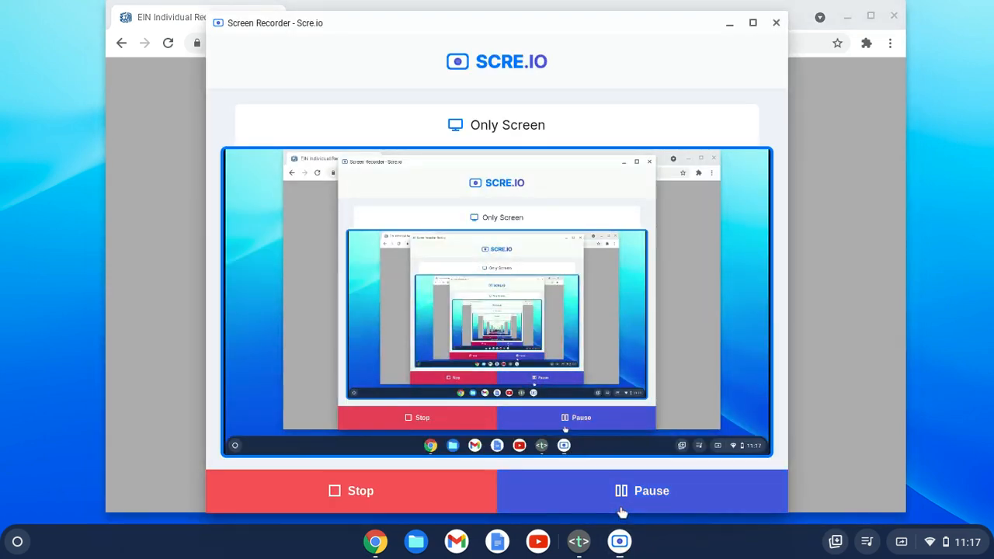